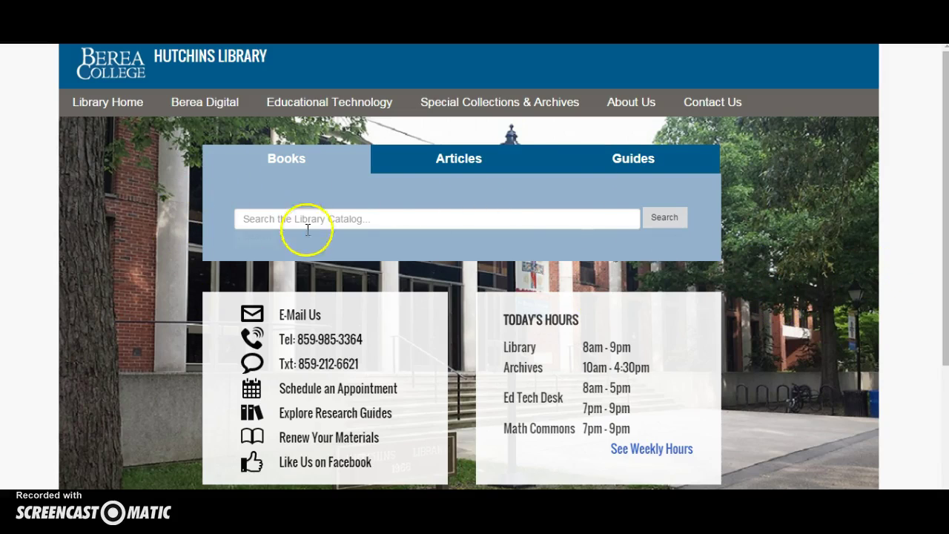
Step: Search the library catalog for "basketball" from the Books search on the library home page
{"action": "left_click", "coordinate": [412, 219]}
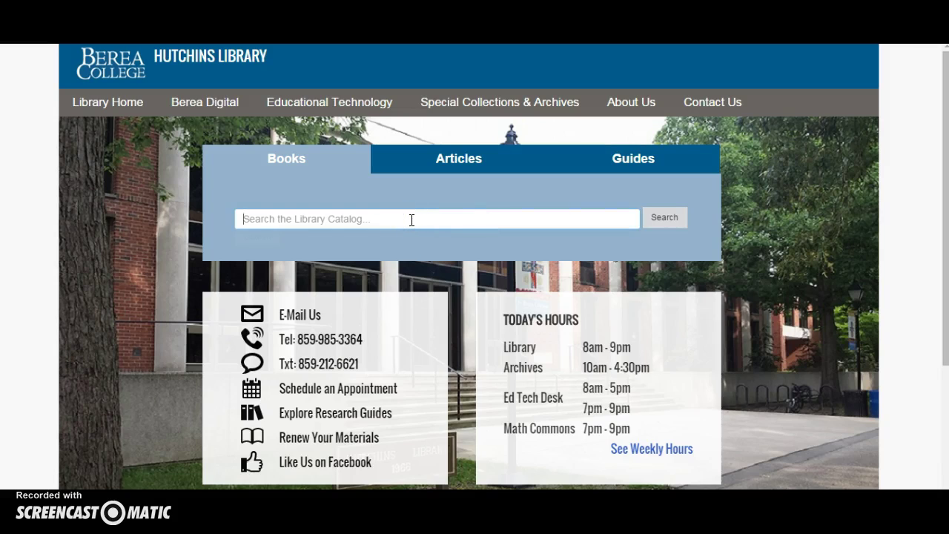
{"action": "type", "text": "basketball"}
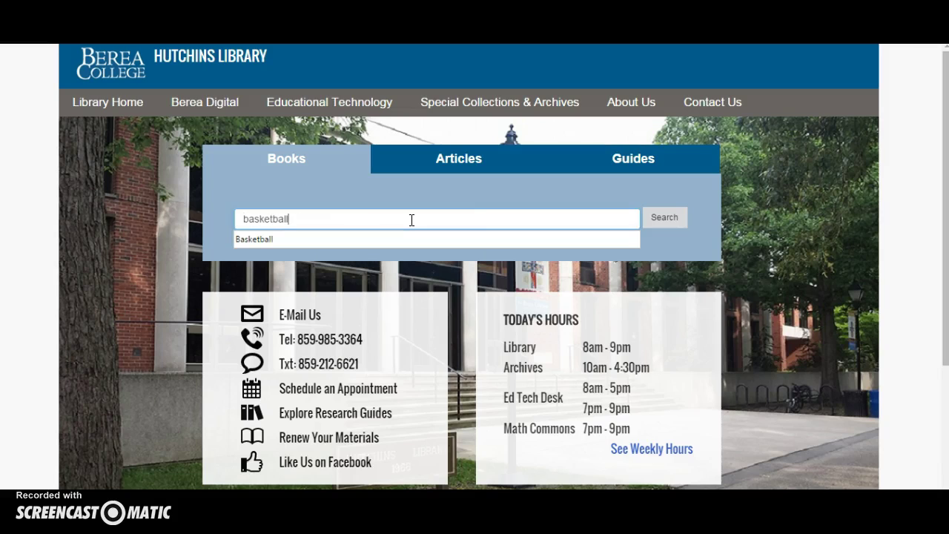
{"action": "key", "text": "Return"}
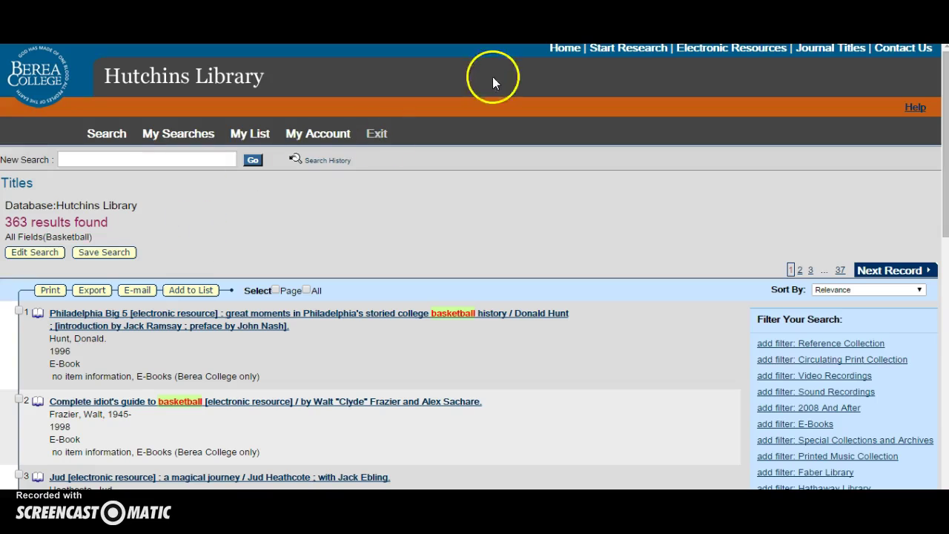
Step: Return to the library home page and open the full Library Catalog search page
{"action": "left_click", "coordinate": [564, 47]}
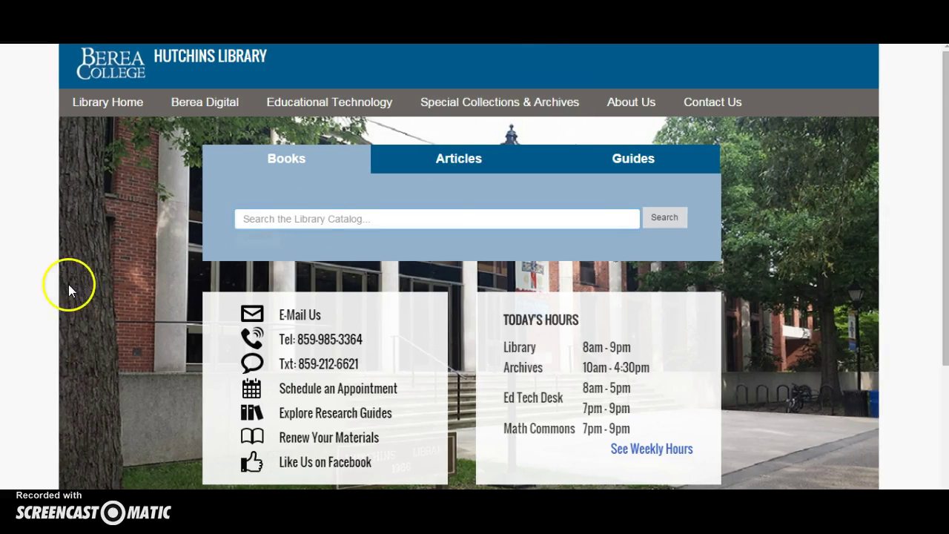
{"action": "scroll", "coordinate": [52, 282], "scroll_direction": "down", "scroll_amount": 5}
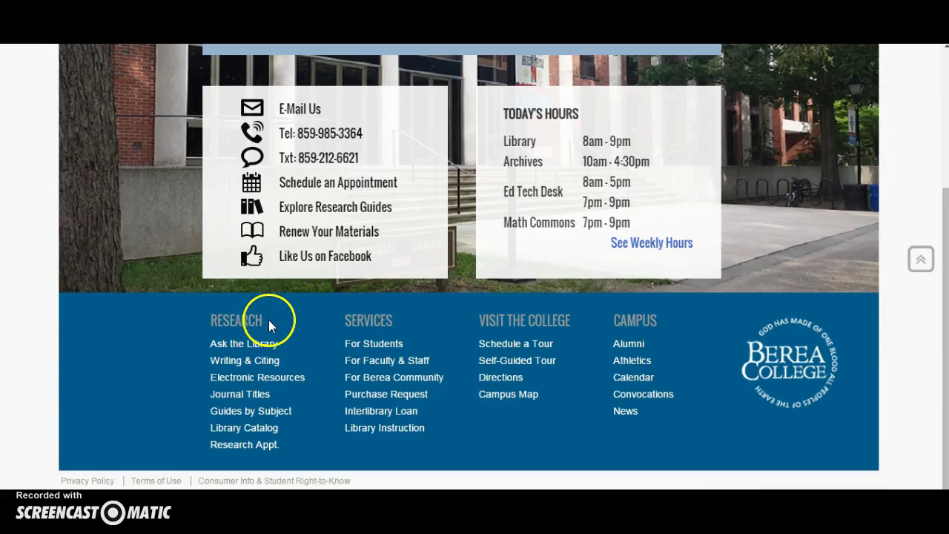
{"action": "left_click", "coordinate": [264, 426]}
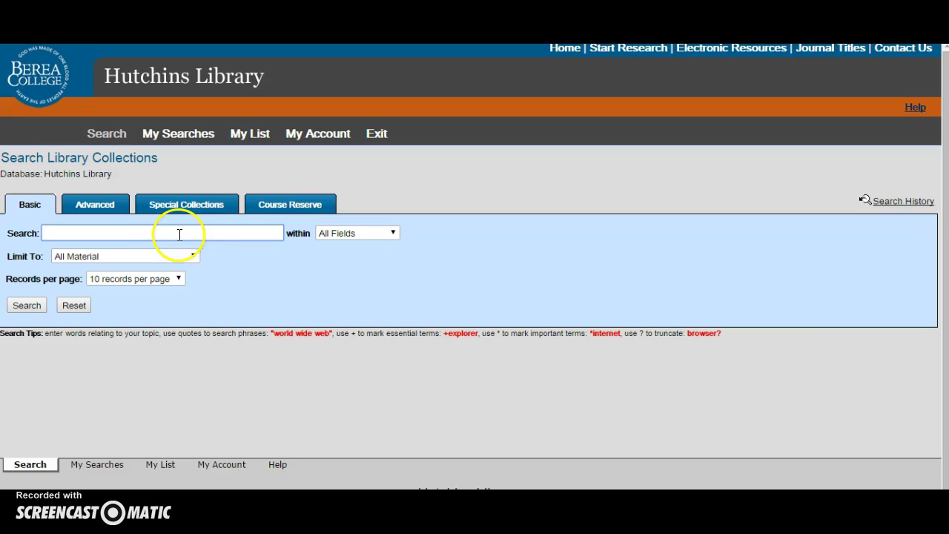
Step: Run a basic catalog search for "cat in the hat" within Title
{"action": "left_click", "coordinate": [393, 233]}
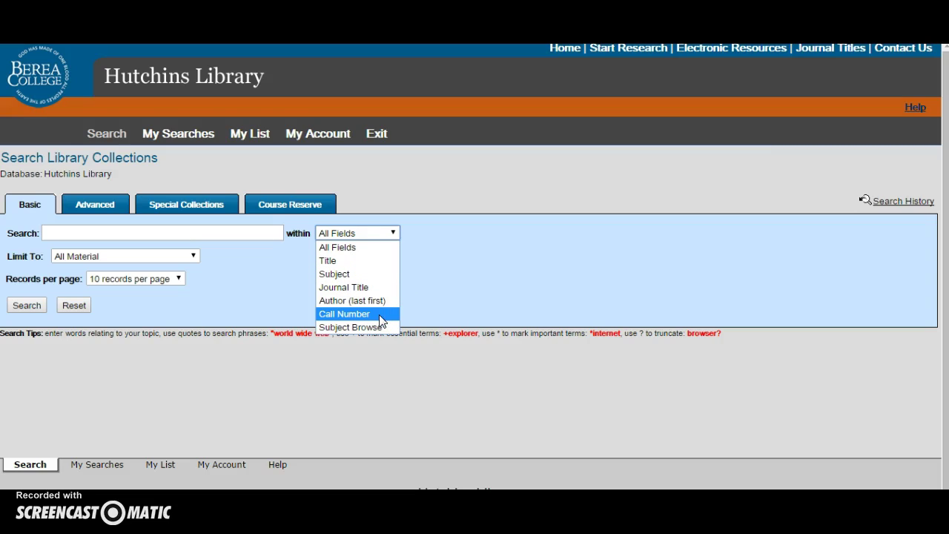
{"action": "left_click", "coordinate": [261, 279]}
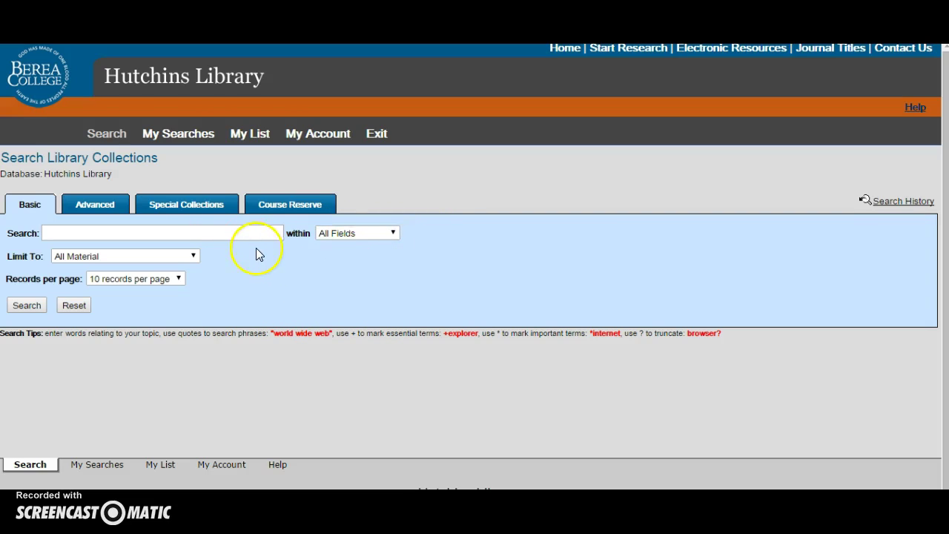
{"action": "left_click", "coordinate": [48, 234]}
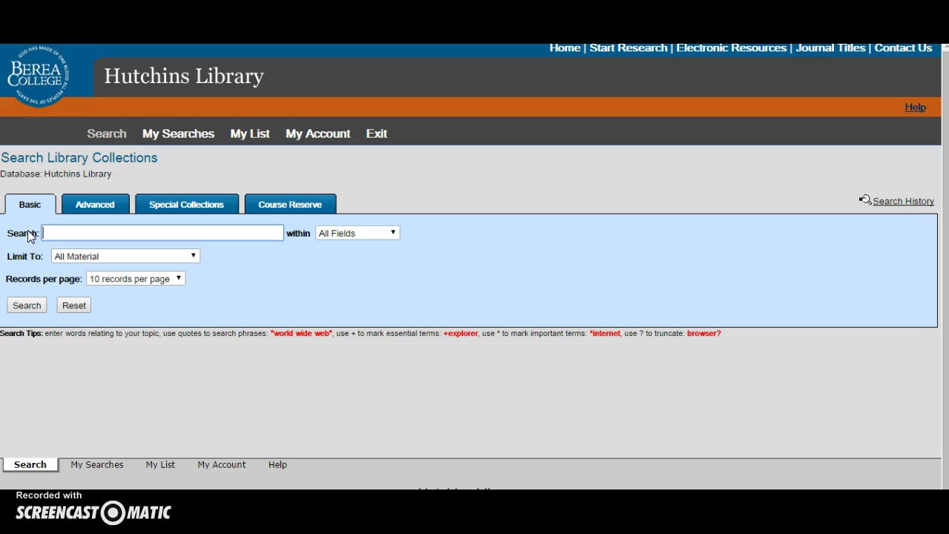
{"action": "left_click", "coordinate": [66, 234]}
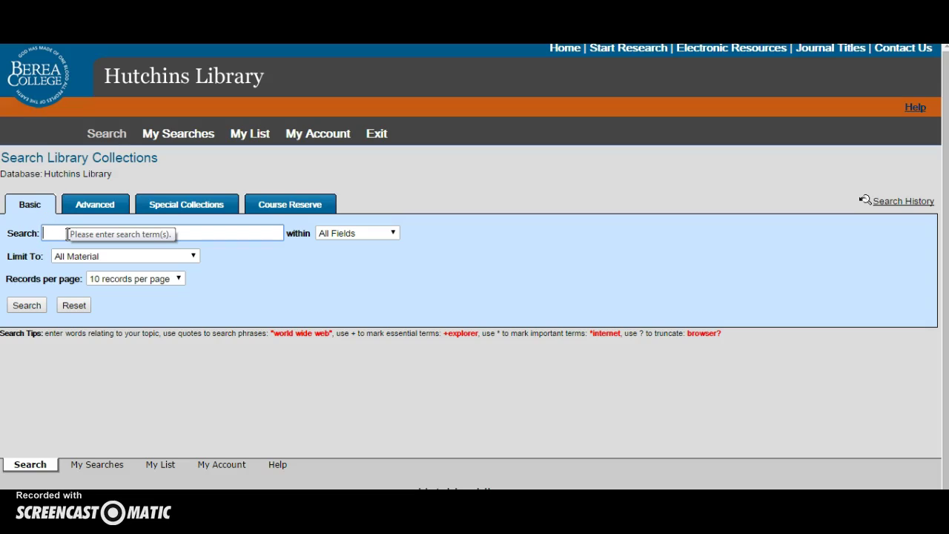
{"action": "type", "text": "cat in the hat"}
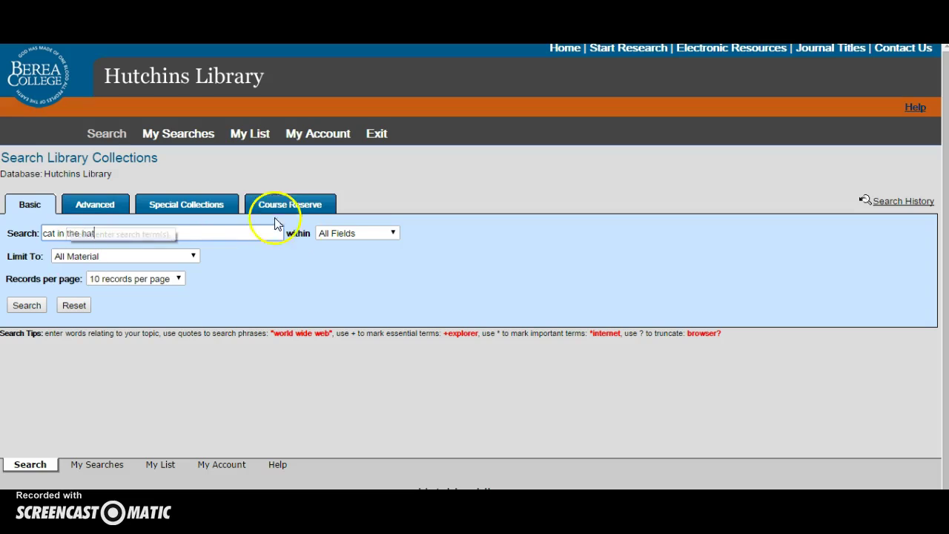
{"action": "left_click", "coordinate": [362, 232]}
{"action": "left_click", "coordinate": [365, 259]}
{"action": "left_click", "coordinate": [16, 307]}
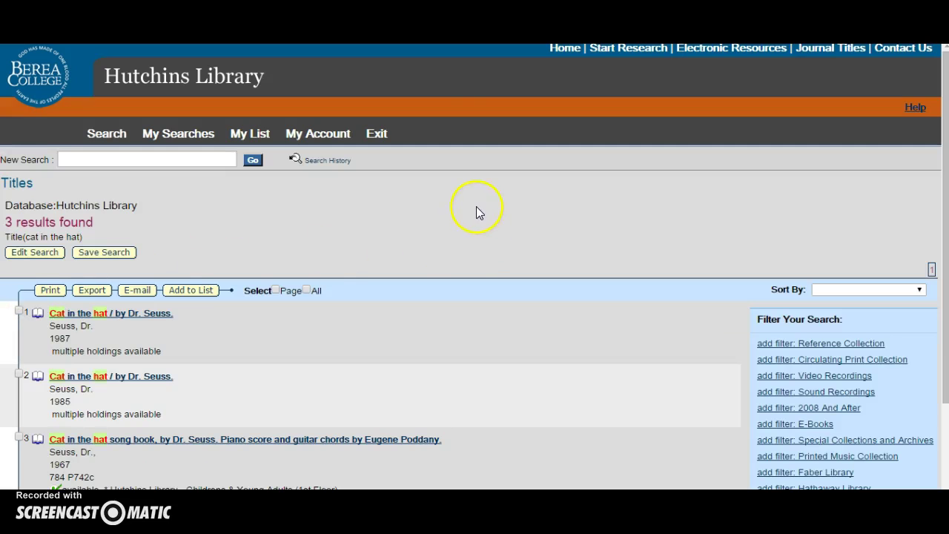
Step: Filter the results to the Circulating Print Collection and review the holdings and bibliographic details of the first Cat in the Hat record
{"action": "scroll", "coordinate": [472, 255], "scroll_direction": "down", "scroll_amount": 1}
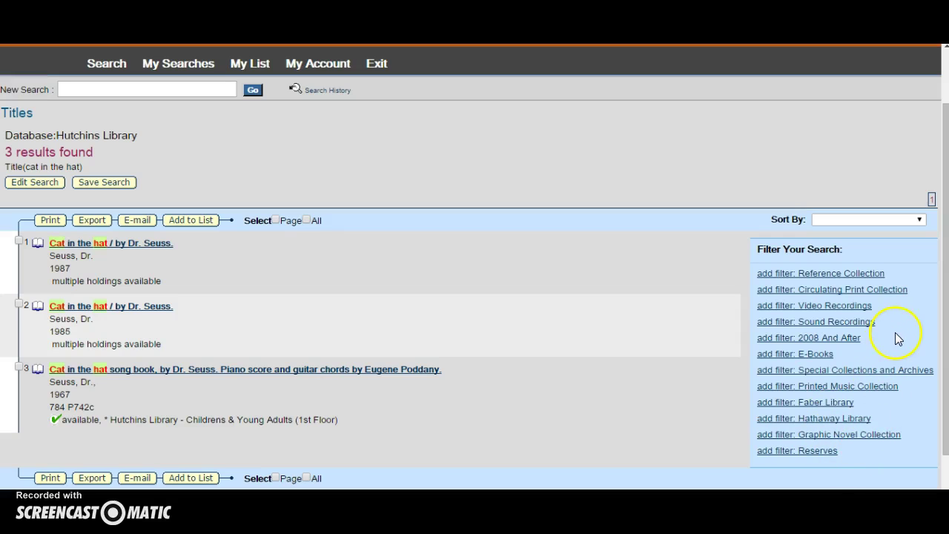
{"action": "left_click", "coordinate": [880, 290]}
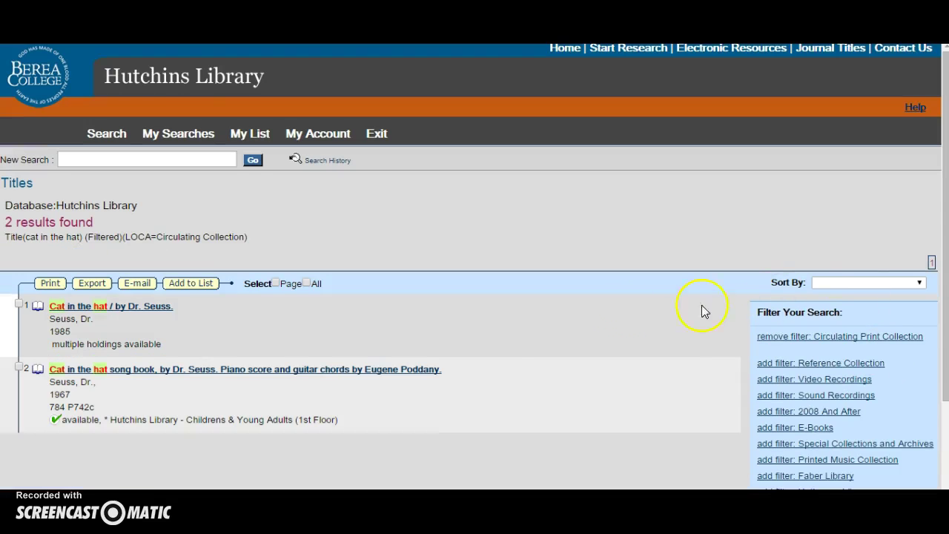
{"action": "left_click", "coordinate": [80, 307]}
{"action": "scroll", "coordinate": [364, 227], "scroll_direction": "down", "scroll_amount": 1}
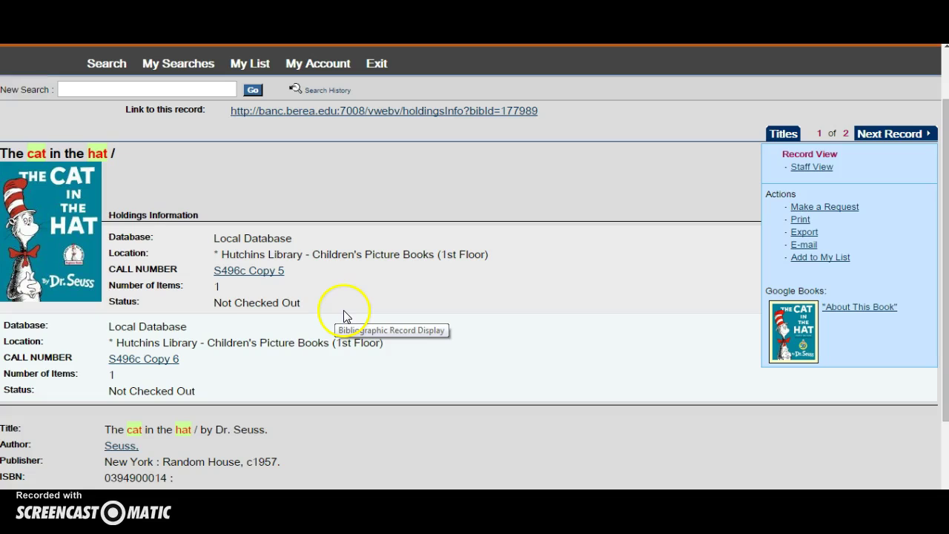
{"action": "scroll", "coordinate": [405, 304], "scroll_direction": "down", "scroll_amount": 1}
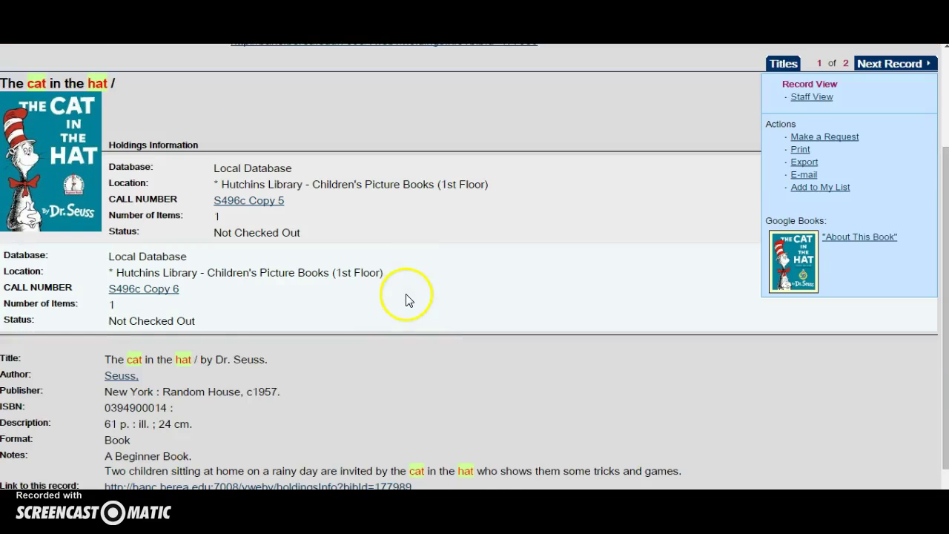
{"action": "scroll", "coordinate": [406, 299], "scroll_direction": "down", "scroll_amount": 1}
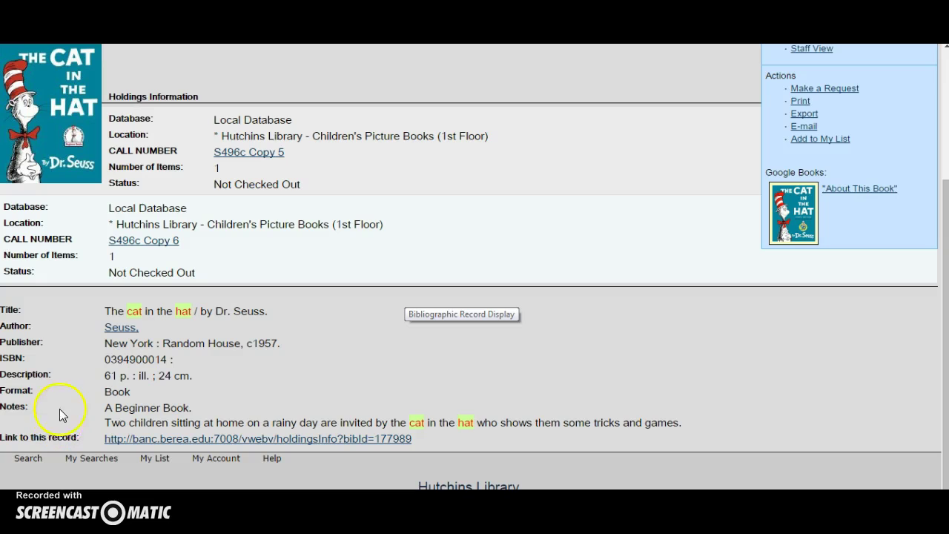
{"action": "scroll", "coordinate": [252, 293], "scroll_direction": "up", "scroll_amount": 2}
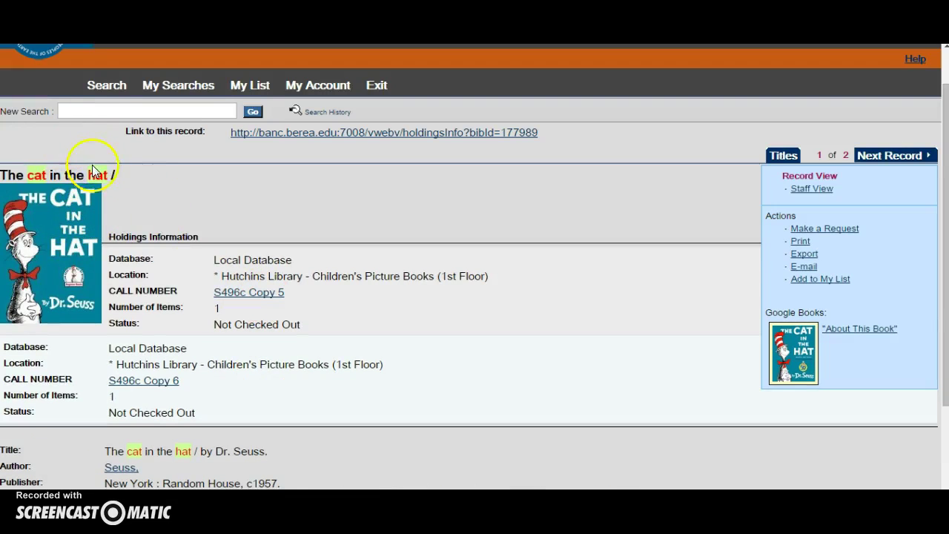
Step: Start a new basic catalog search for "appalachian music" within All Fields
{"action": "left_click", "coordinate": [104, 88]}
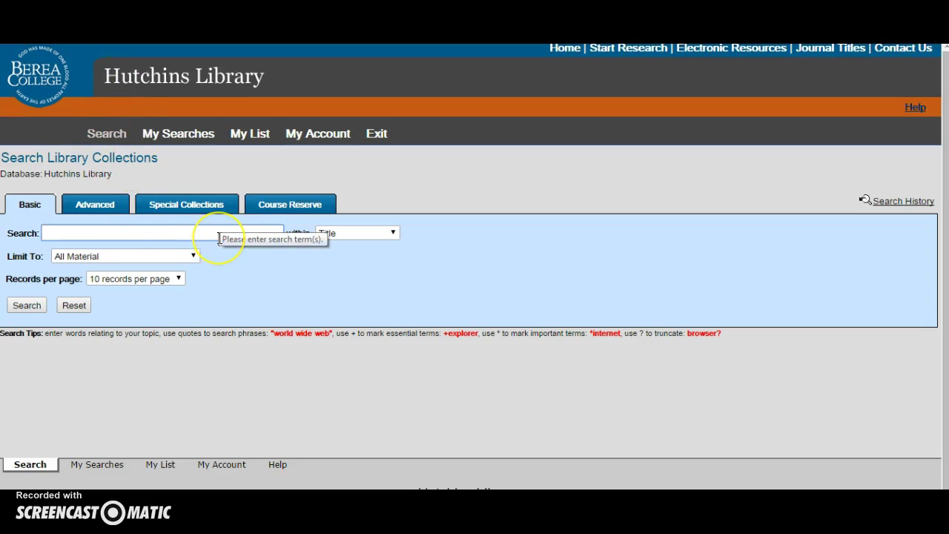
{"action": "left_click", "coordinate": [218, 237]}
{"action": "left_click", "coordinate": [89, 233]}
{"action": "type", "text": "appalach"}
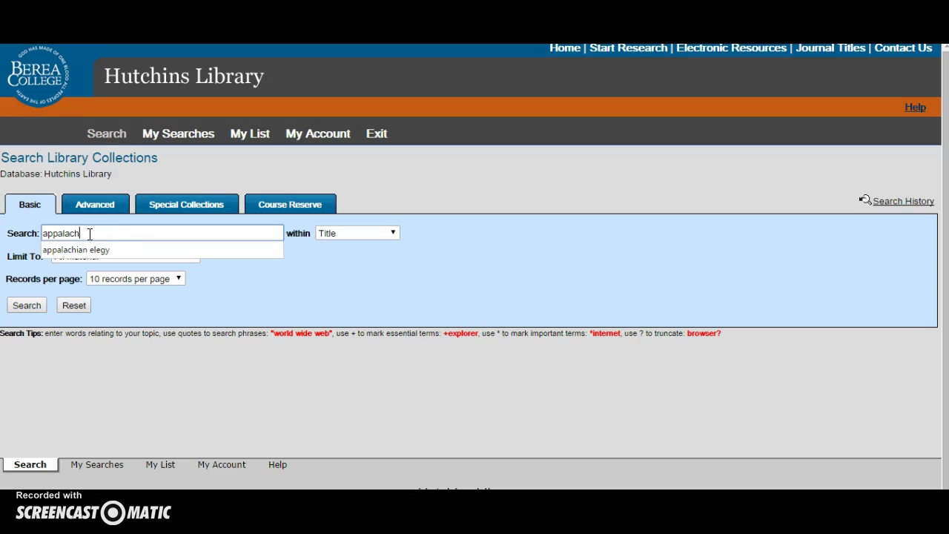
{"action": "type", "text": "ian music"}
{"action": "left_click", "coordinate": [385, 234]}
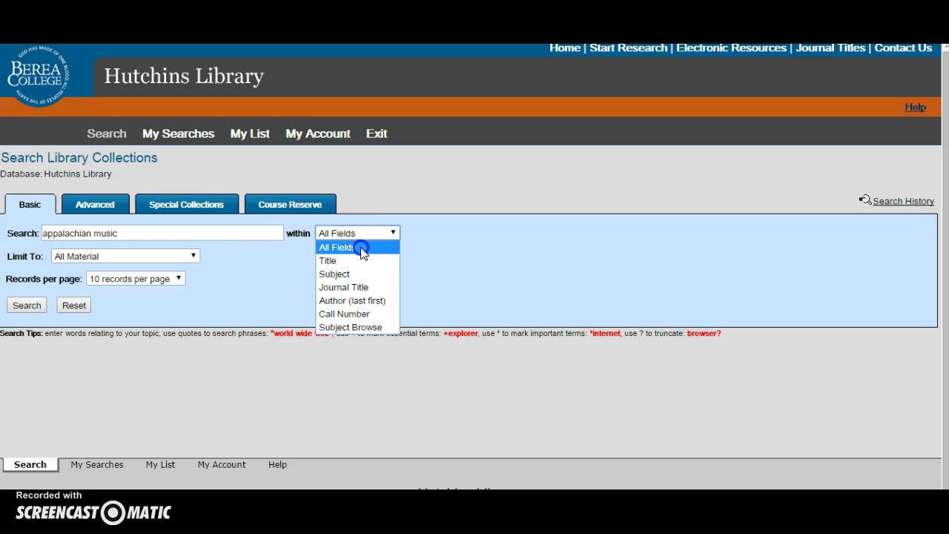
{"action": "left_click", "coordinate": [360, 247]}
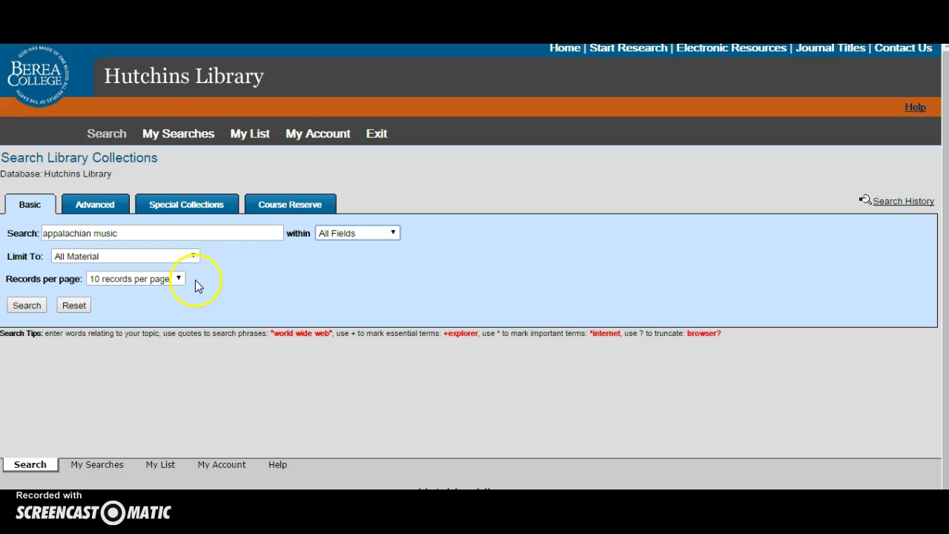
{"action": "left_click", "coordinate": [28, 312]}
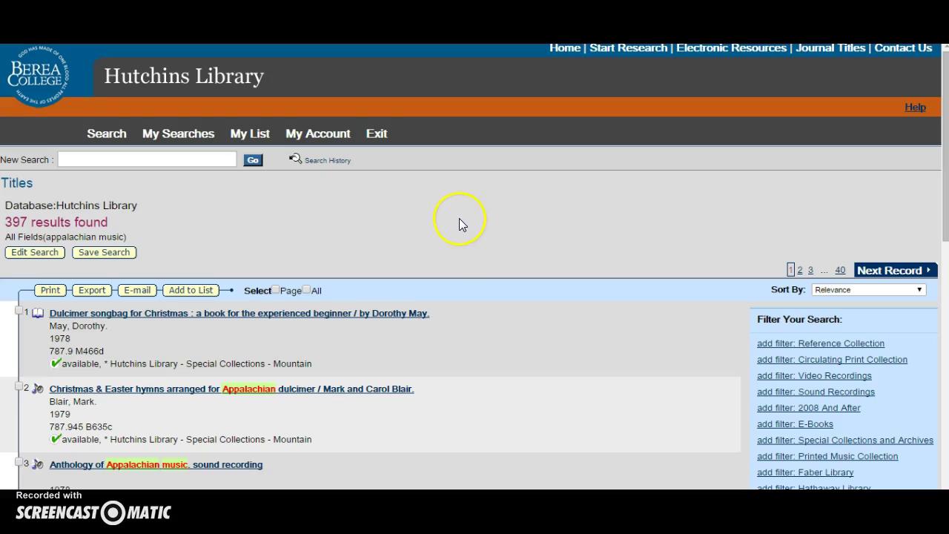
Step: Narrow the Appalachian music results to Special Collections and Archives items dated 2008 And After
{"action": "scroll", "coordinate": [460, 218], "scroll_direction": "down", "scroll_amount": 2}
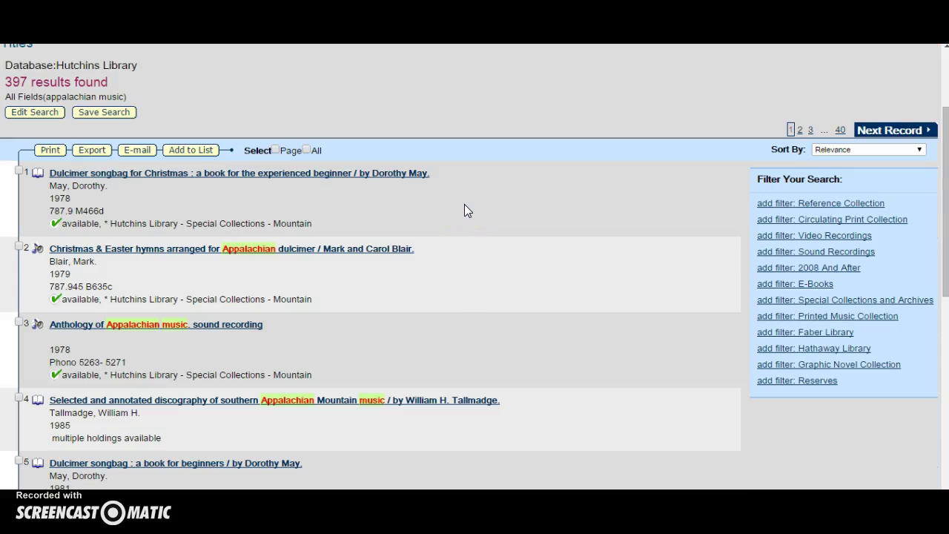
{"action": "left_click", "coordinate": [631, 213]}
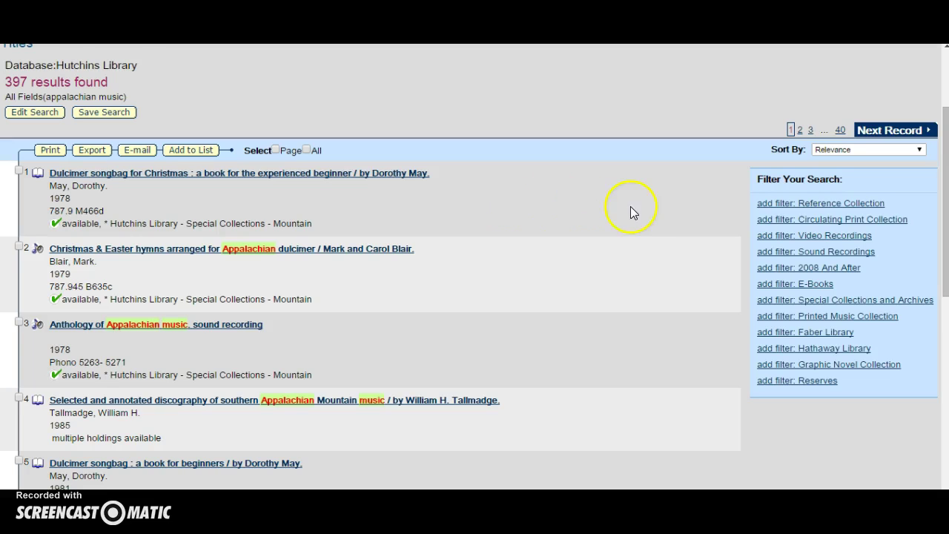
{"action": "left_click", "coordinate": [885, 300]}
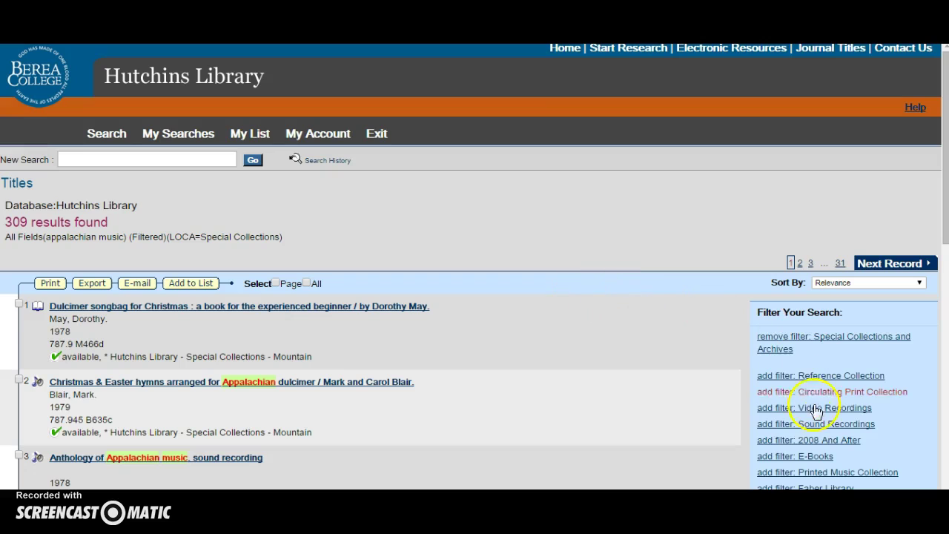
{"action": "left_click", "coordinate": [822, 442]}
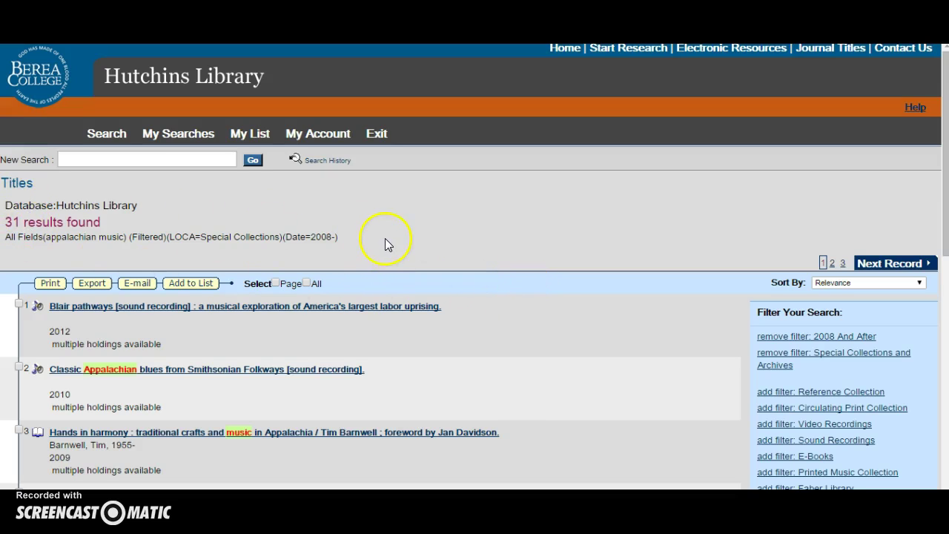
Step: Open the "Hands in harmony" record from the filtered results and review its locations, call numbers and availability
{"action": "scroll", "coordinate": [385, 238], "scroll_direction": "down", "scroll_amount": 1}
{"action": "scroll", "coordinate": [492, 218], "scroll_direction": "down", "scroll_amount": 2}
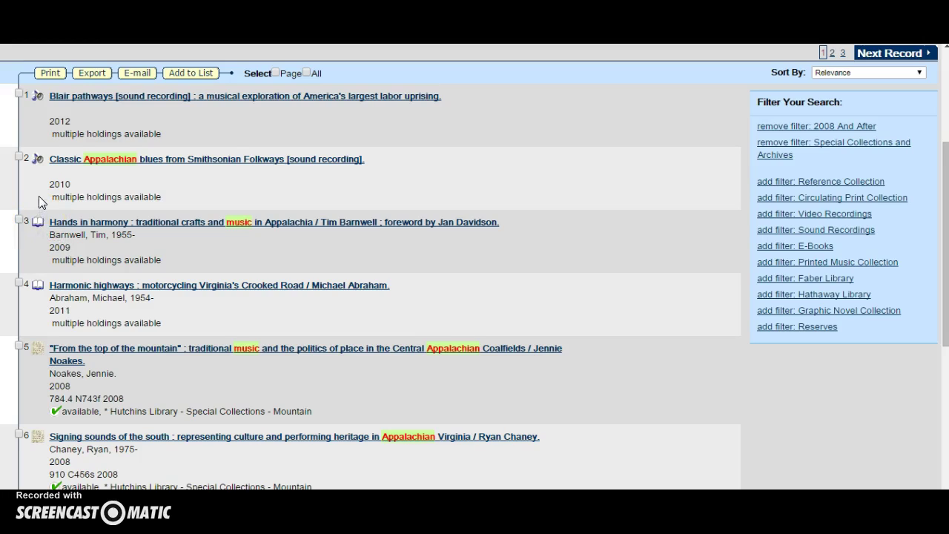
{"action": "left_click", "coordinate": [160, 239]}
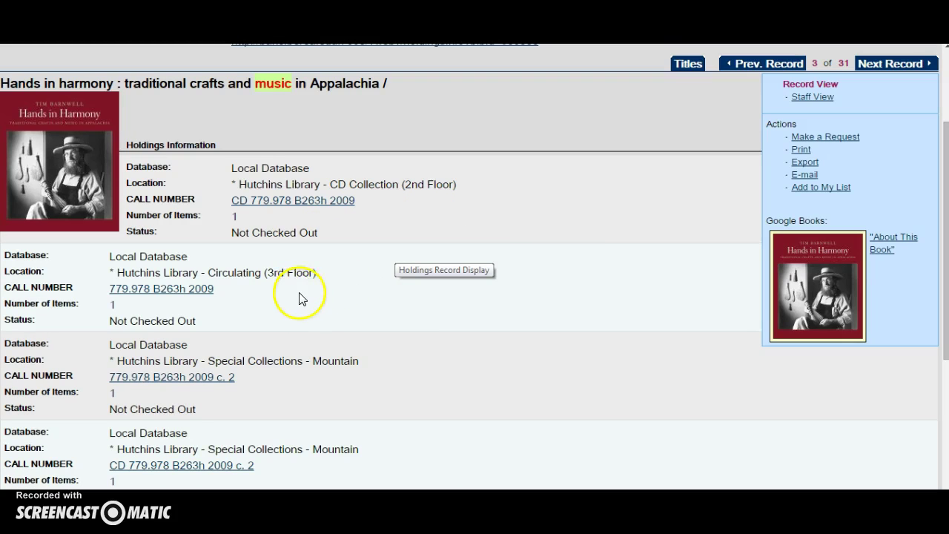
{"action": "scroll", "coordinate": [380, 297], "scroll_direction": "down", "scroll_amount": 1}
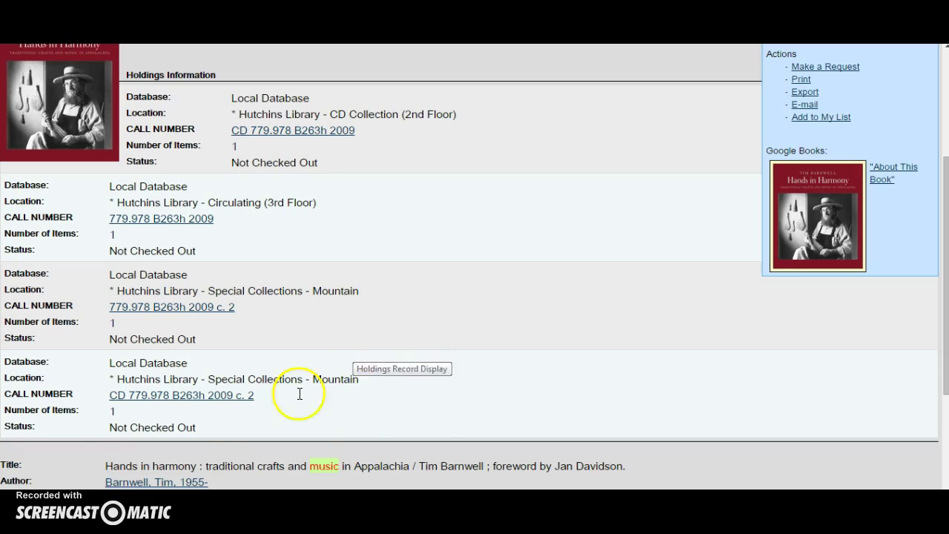
{"action": "scroll", "coordinate": [103, 427], "scroll_direction": "down", "scroll_amount": 1}
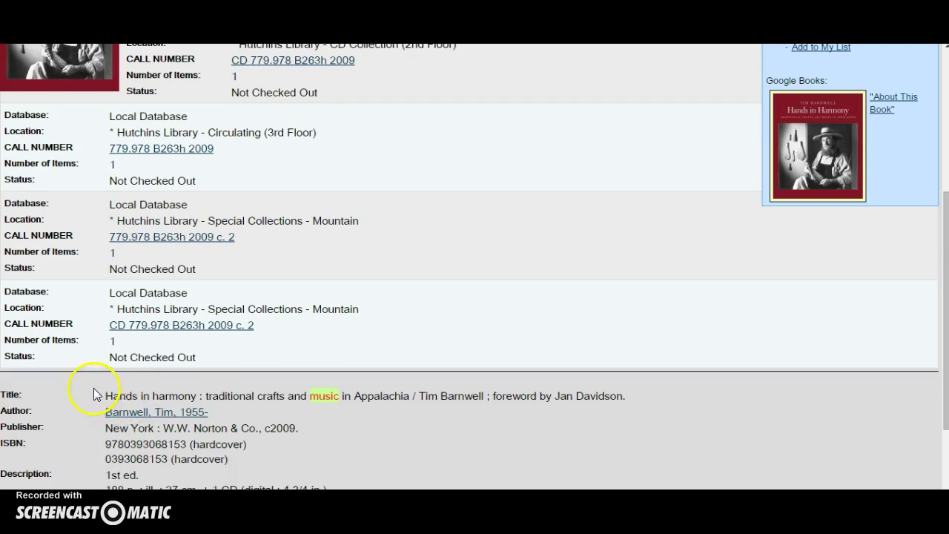
{"action": "scroll", "coordinate": [95, 392], "scroll_direction": "up", "scroll_amount": 3}
Step: Start a new basic catalog search for "Rowling, J.K." within Author (last first)
{"action": "left_click", "coordinate": [101, 63]}
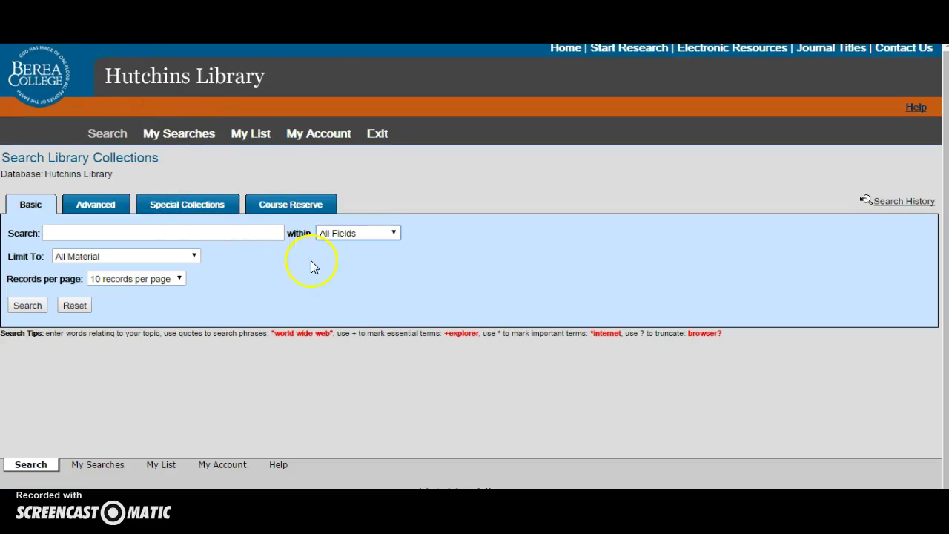
{"action": "left_click", "coordinate": [369, 231]}
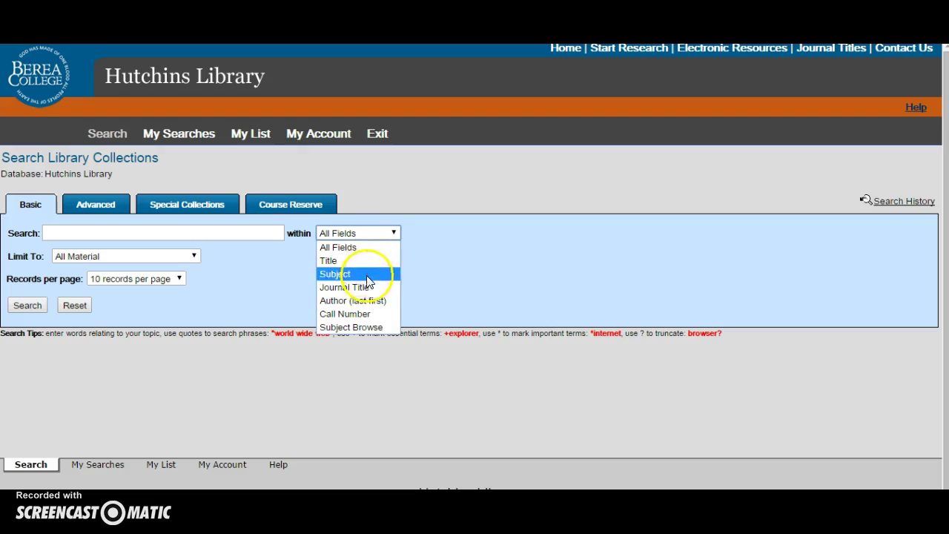
{"action": "left_click", "coordinate": [378, 302]}
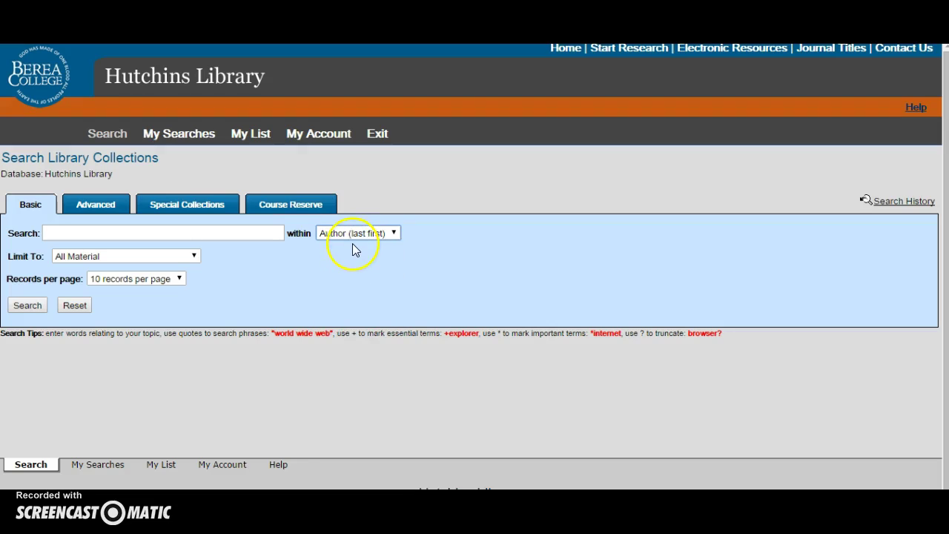
{"action": "left_click", "coordinate": [210, 237]}
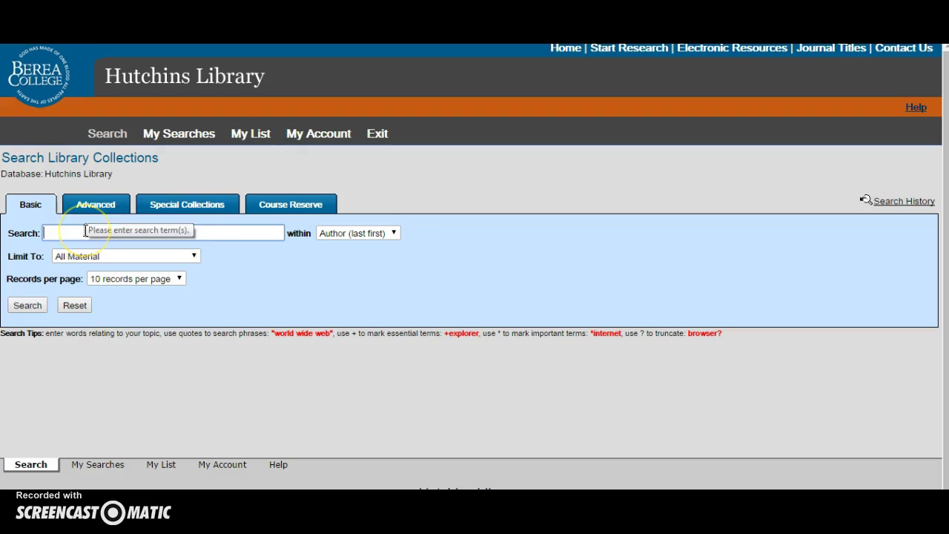
{"action": "type", "text": "Rowling, J"}
{"action": "key", "text": "Return"}
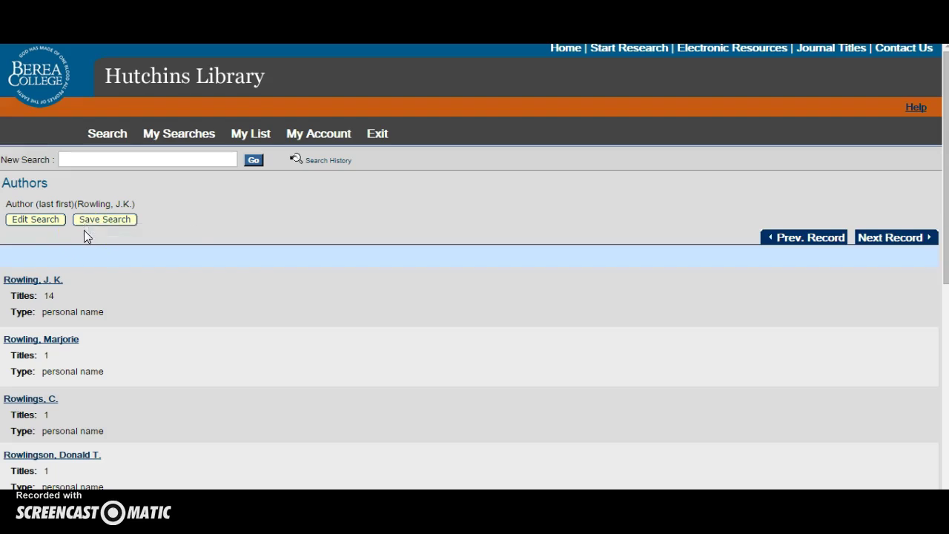
Step: Open the "Rowling, J. K." author heading and look through the listed titles
{"action": "left_click", "coordinate": [32, 279]}
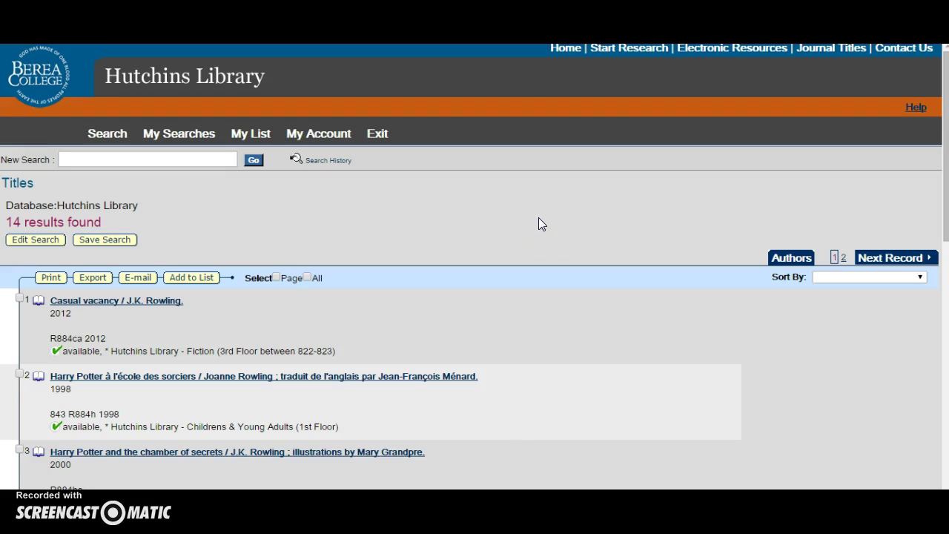
{"action": "scroll", "coordinate": [543, 216], "scroll_direction": "down", "scroll_amount": 10}
{"action": "scroll", "coordinate": [622, 234], "scroll_direction": "up", "scroll_amount": 10}
Step: Open a new advanced catalog search and set its Location to Curriculum Library
{"action": "left_click", "coordinate": [104, 136]}
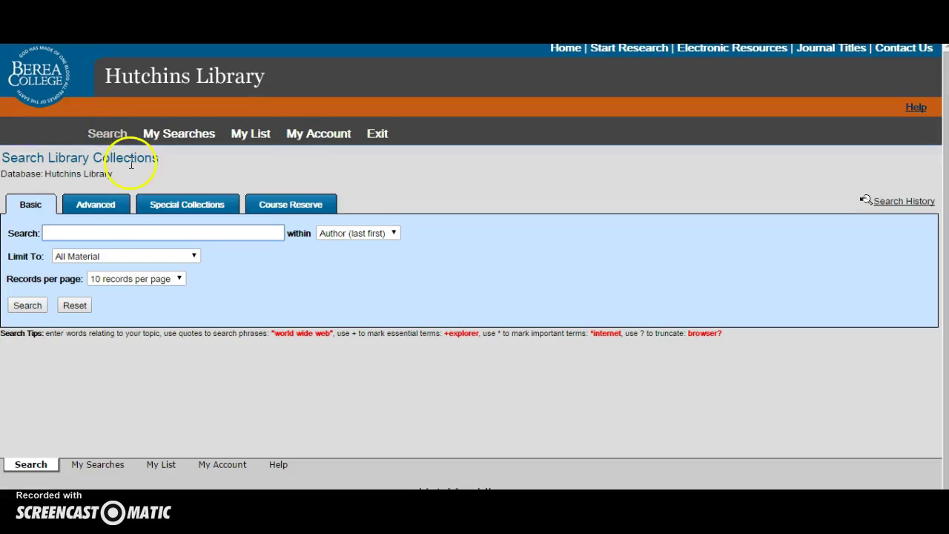
{"action": "left_click", "coordinate": [88, 211]}
{"action": "scroll", "coordinate": [545, 144], "scroll_direction": "down", "scroll_amount": 2}
{"action": "scroll", "coordinate": [536, 152], "scroll_direction": "up", "scroll_amount": 1}
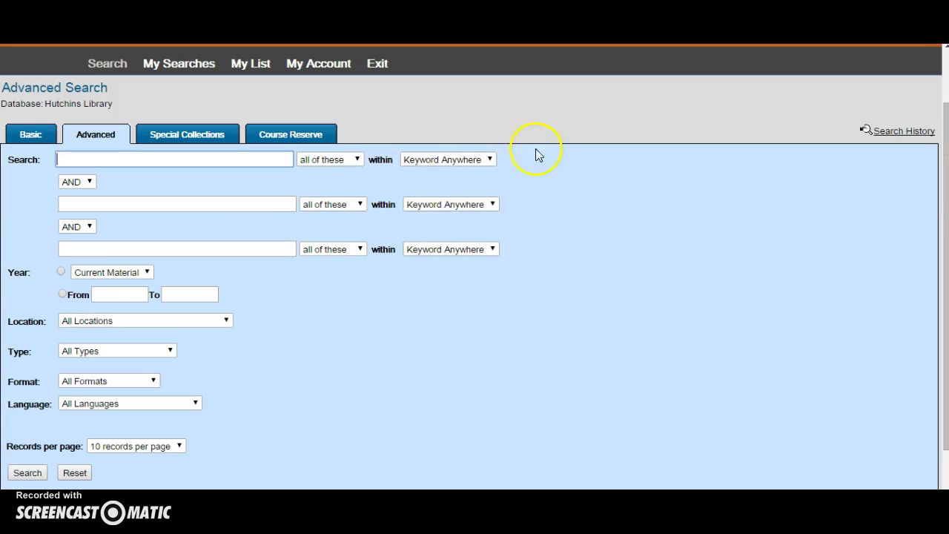
{"action": "left_click", "coordinate": [225, 320]}
{"action": "scroll", "coordinate": [230, 191], "scroll_direction": "down", "scroll_amount": 2}
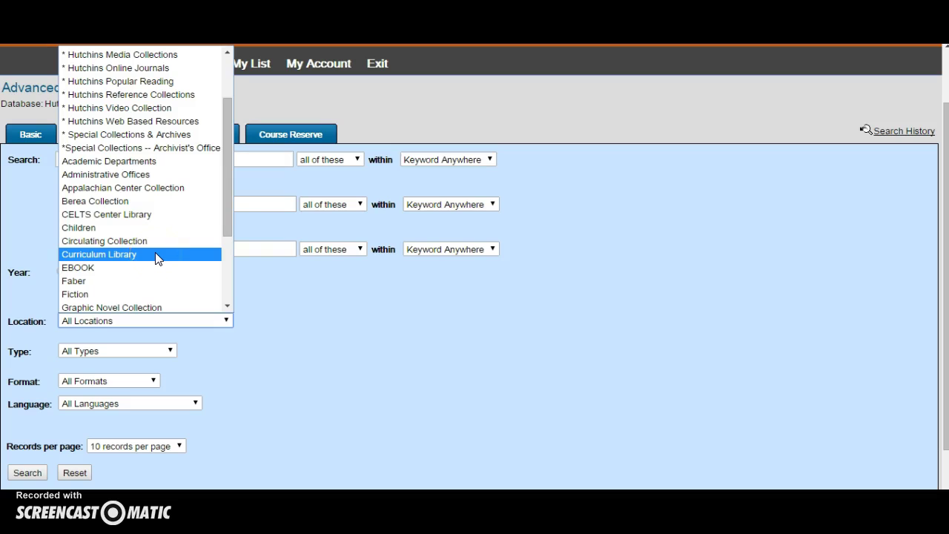
{"action": "left_click", "coordinate": [155, 254]}
{"action": "left_click", "coordinate": [268, 335]}
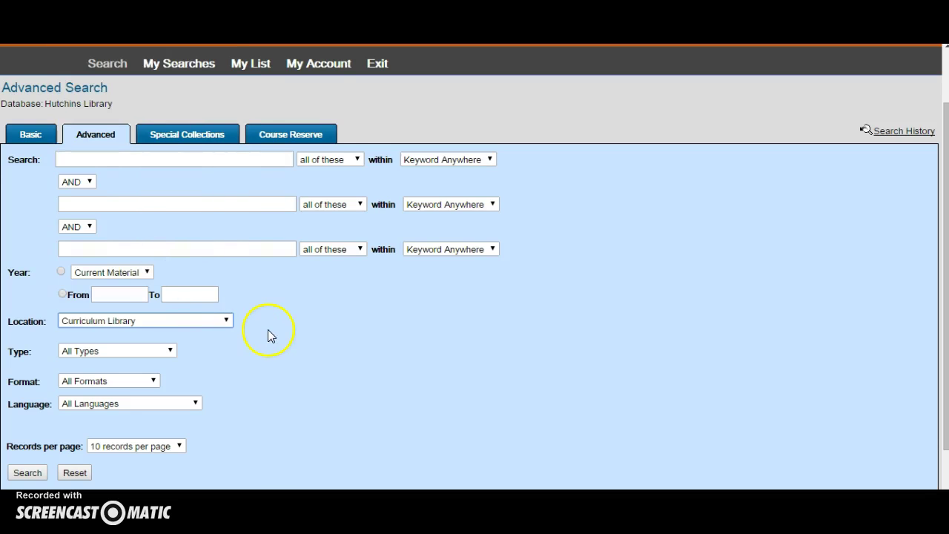
Step: Limit the advanced search to type Book and language English, keeping All Formats after checking the format options
{"action": "left_click", "coordinate": [138, 350]}
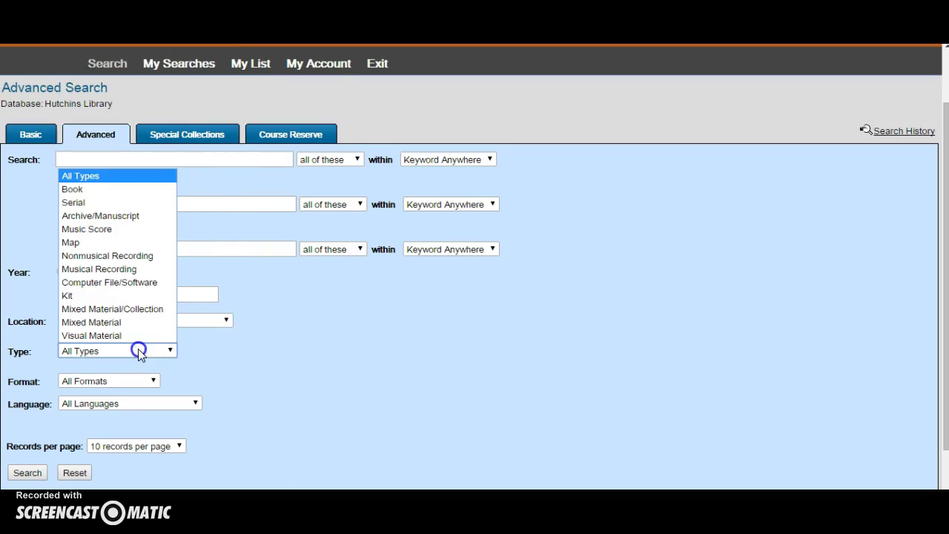
{"action": "left_click", "coordinate": [125, 192]}
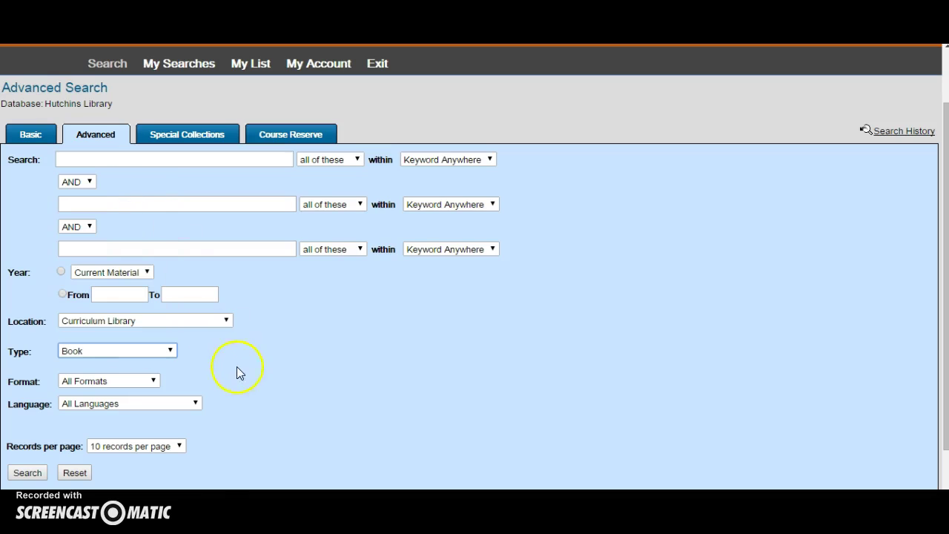
{"action": "left_click", "coordinate": [104, 381]}
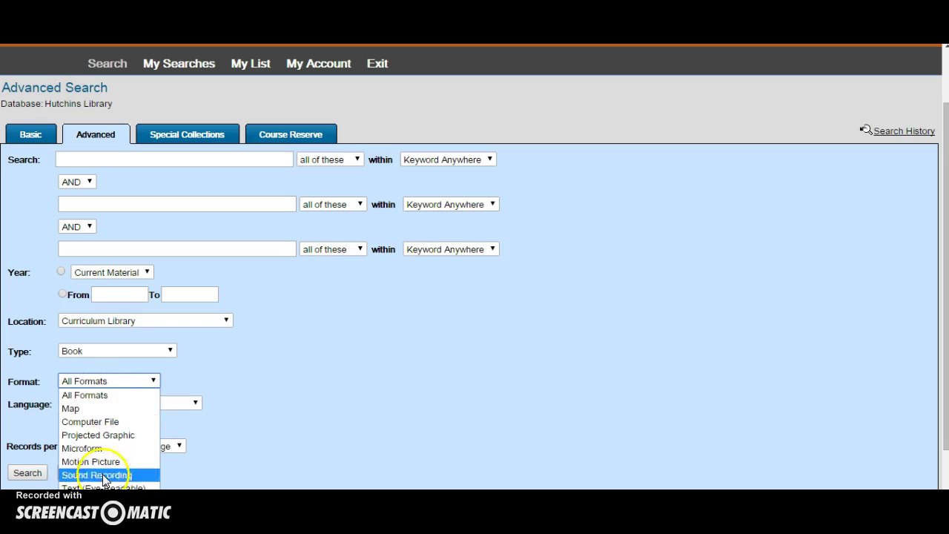
{"action": "left_click", "coordinate": [250, 381]}
{"action": "left_click", "coordinate": [192, 404]}
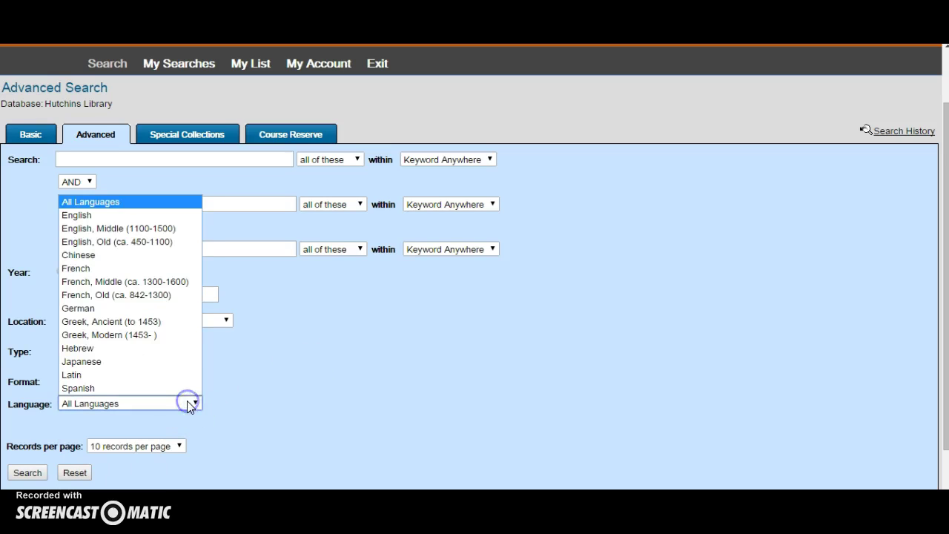
{"action": "left_click", "coordinate": [123, 216]}
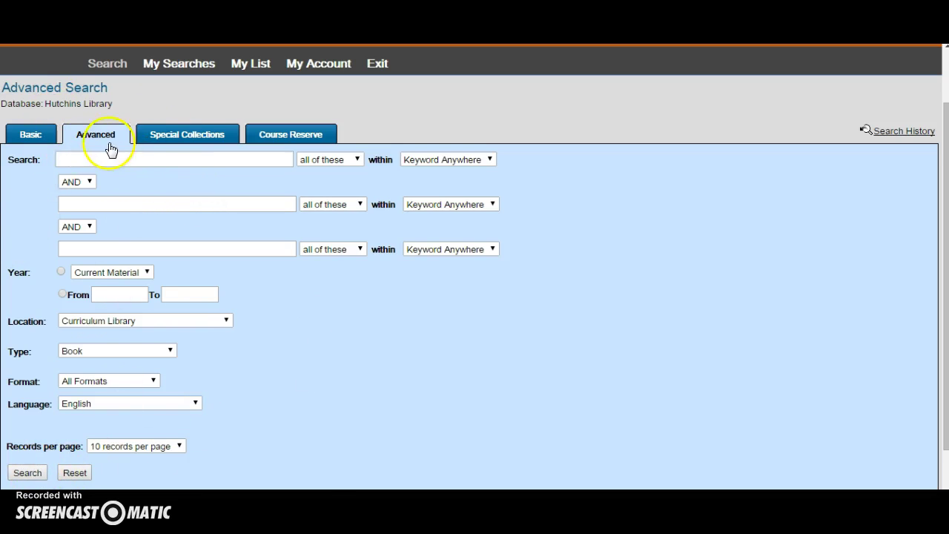
Step: View the Special Collections search page, return to the main library catalog, and open the Course Reserve search
{"action": "left_click", "coordinate": [198, 138]}
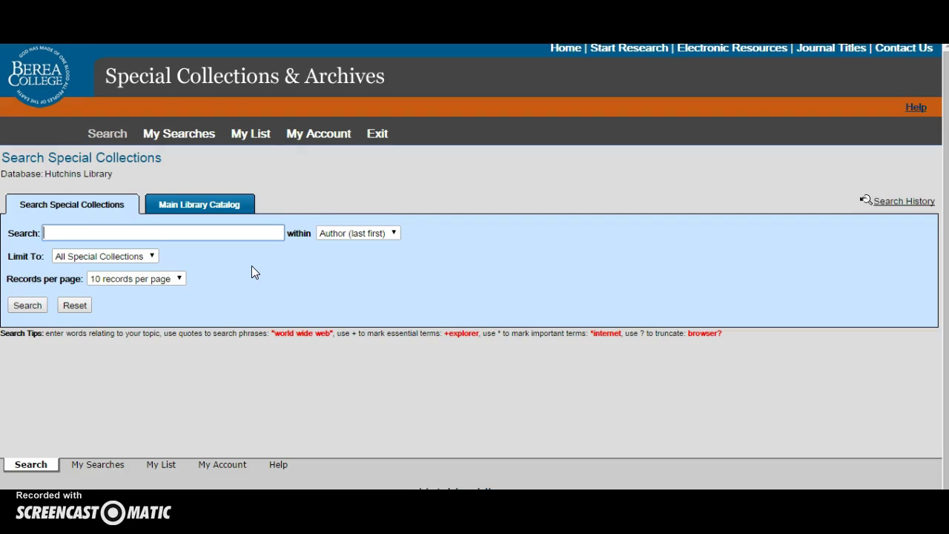
{"action": "left_click", "coordinate": [206, 201]}
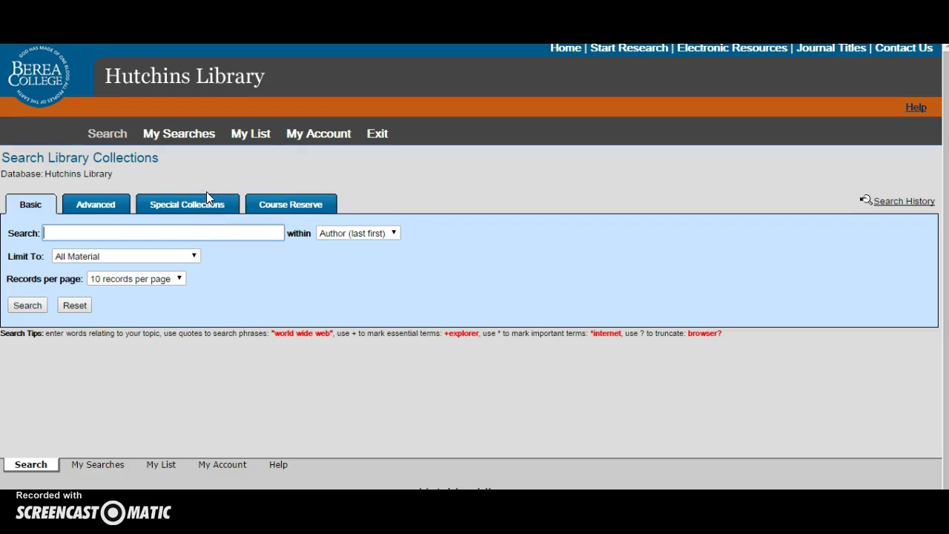
{"action": "left_click", "coordinate": [324, 211]}
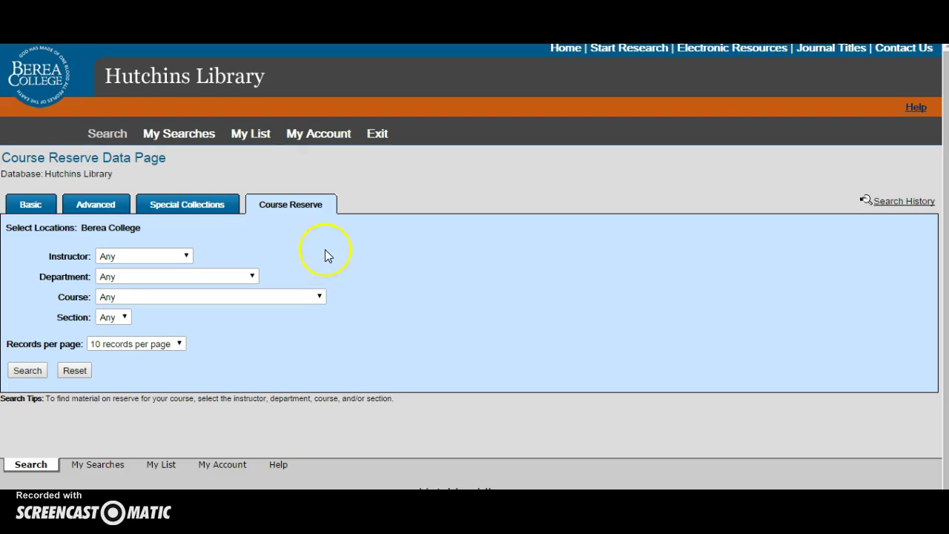
Step: Leave the course reserve search and review the saved searches and the saved records list
{"action": "left_click", "coordinate": [101, 135]}
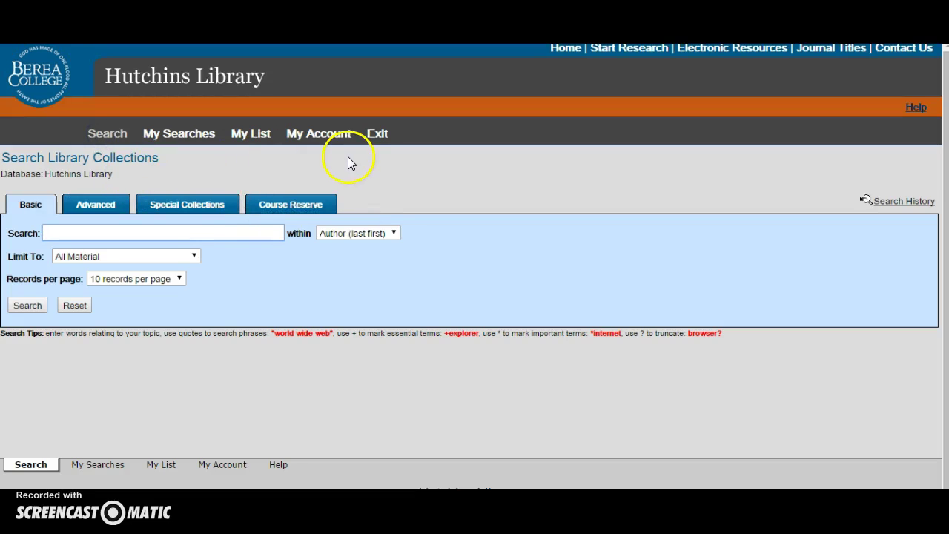
{"action": "left_click", "coordinate": [198, 138]}
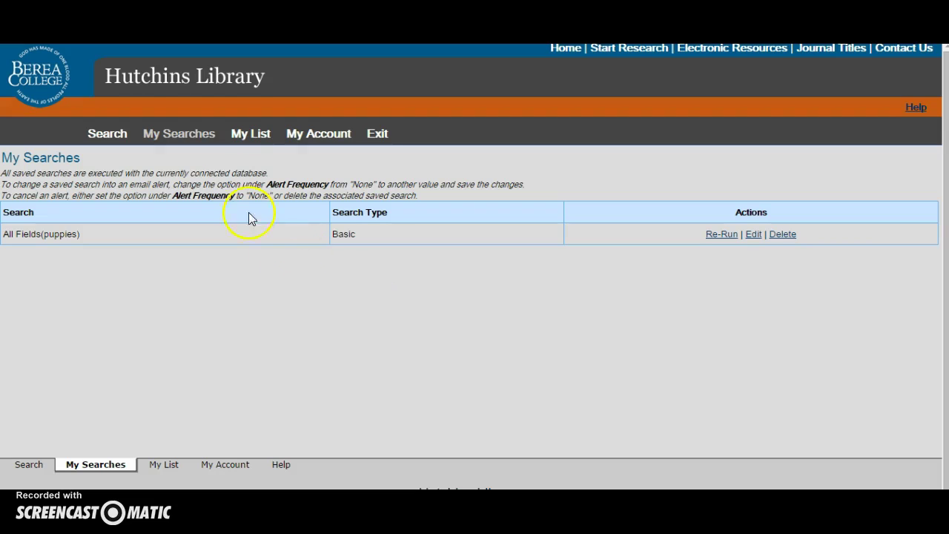
{"action": "left_click", "coordinate": [257, 138]}
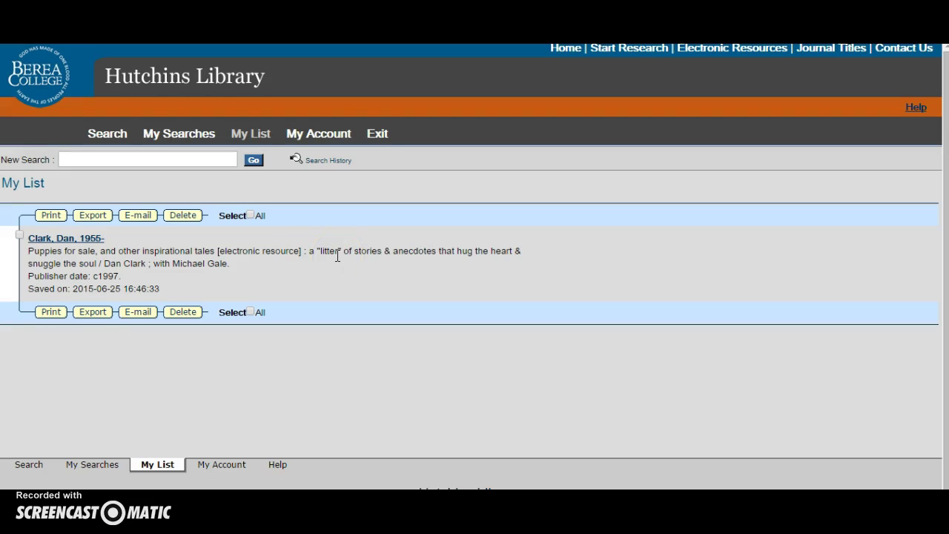
Step: Request renewal of the charged item "Potato : a history of the propitious esculent" in the library account and return to the basic search
{"action": "left_click", "coordinate": [326, 135]}
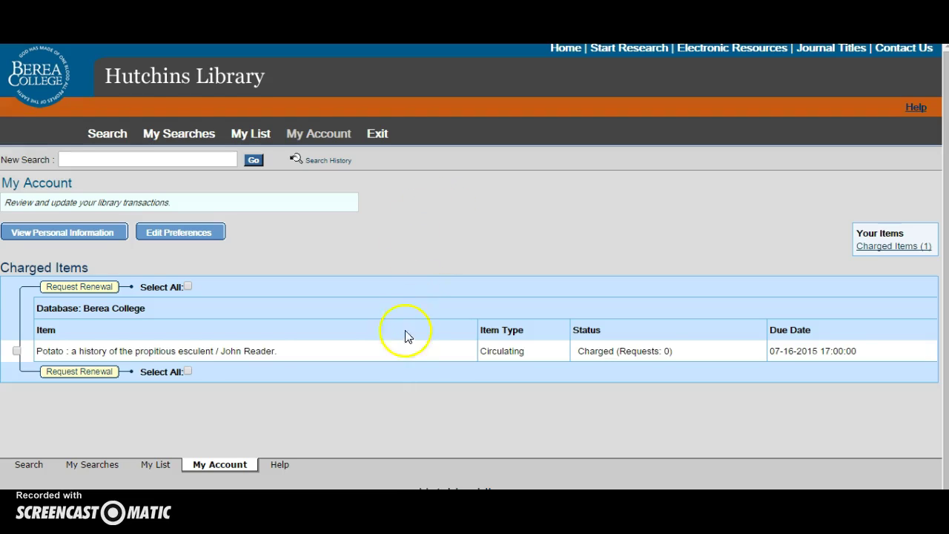
{"action": "scroll", "coordinate": [401, 367], "scroll_direction": "down", "scroll_amount": 1}
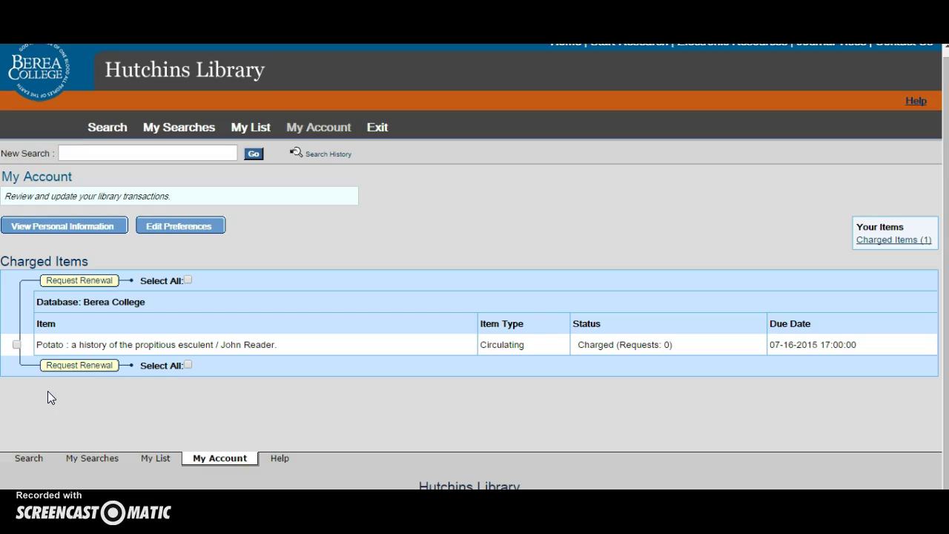
{"action": "left_click", "coordinate": [16, 345]}
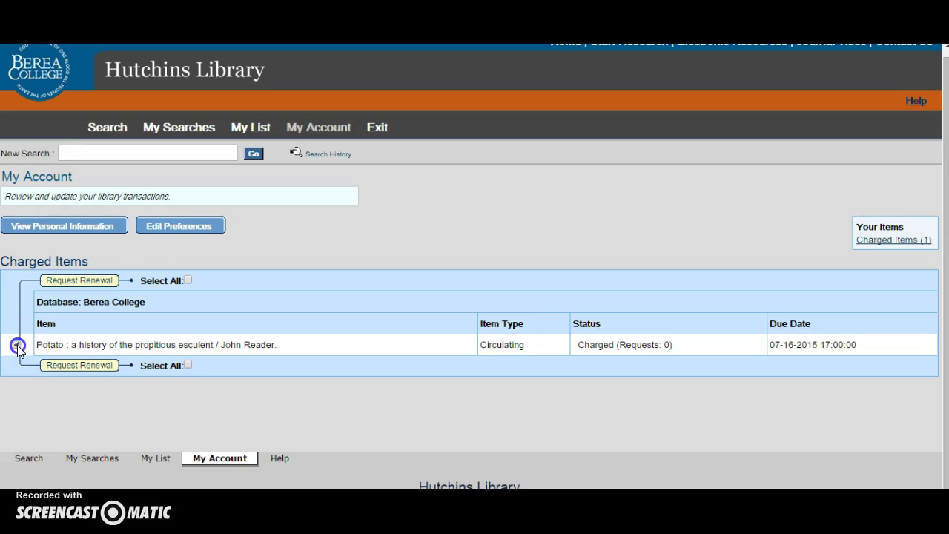
{"action": "left_click", "coordinate": [101, 281]}
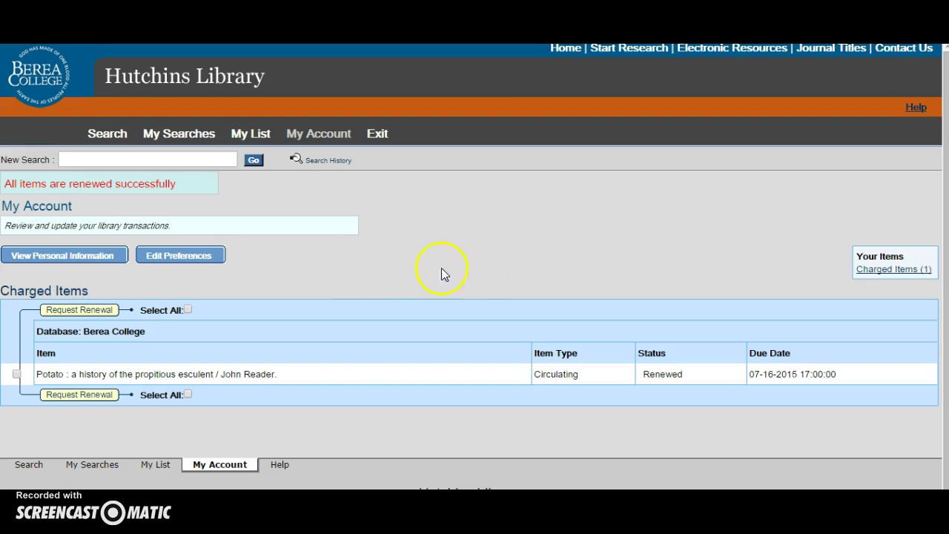
{"action": "left_click", "coordinate": [108, 134]}
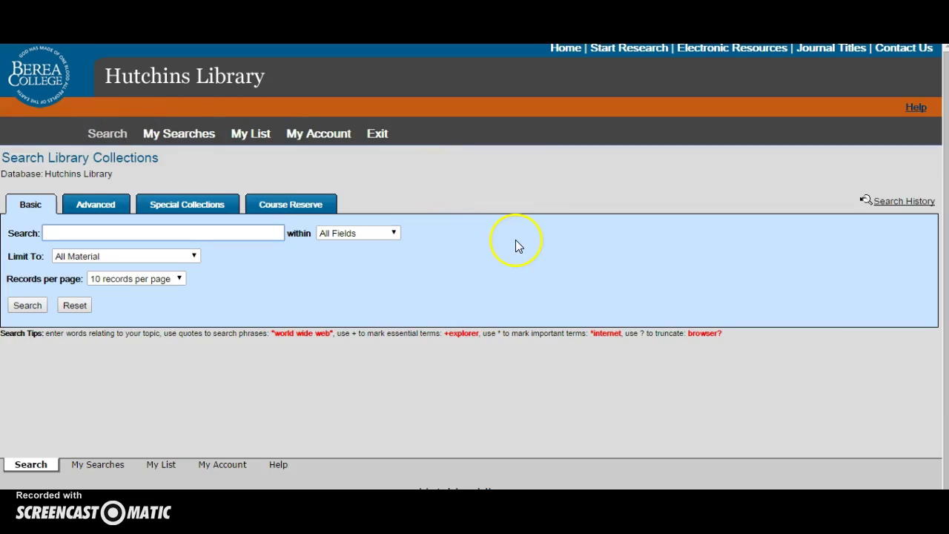